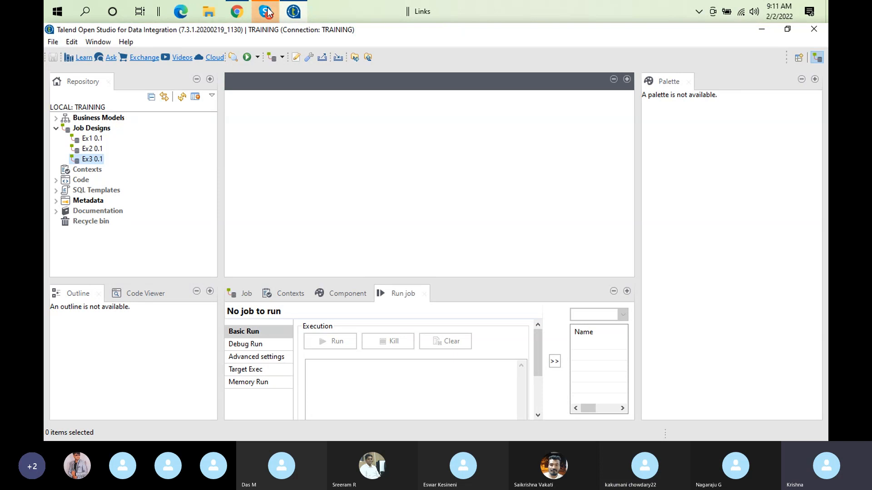
Open the Ex3 job and look over its design in an enlarged editor view
left_click(293, 13)
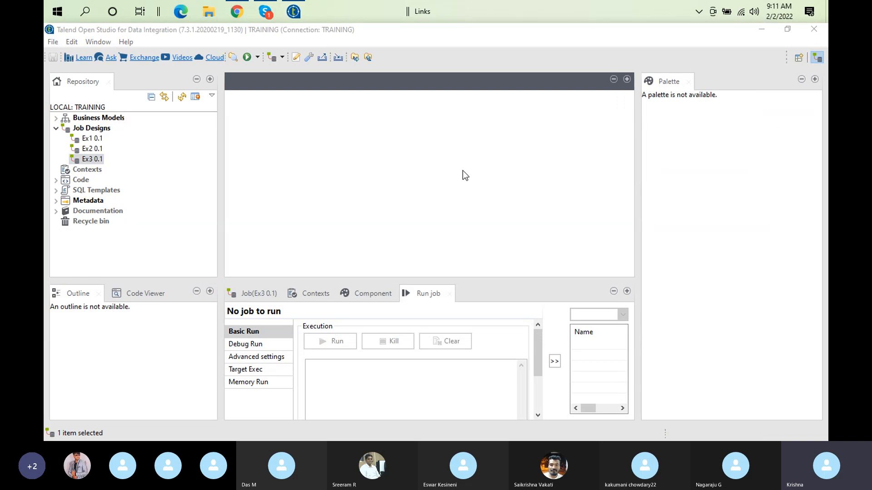
left_click(368, 172)
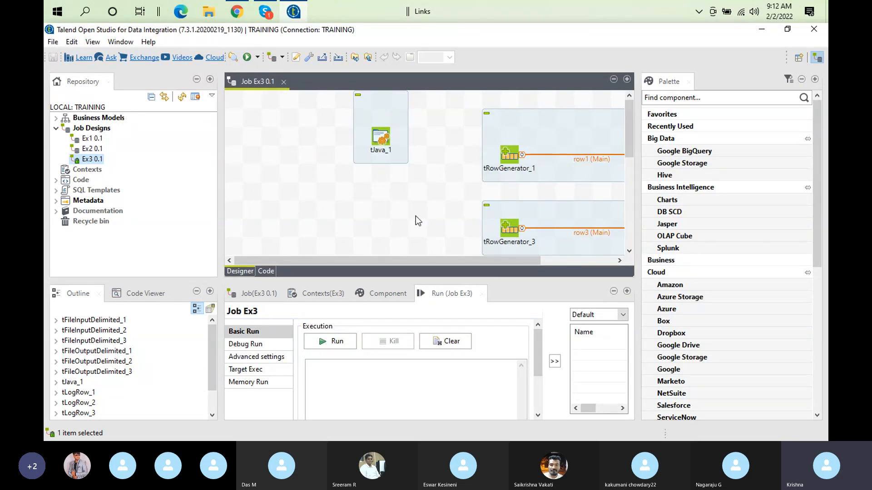
double_click(249, 82)
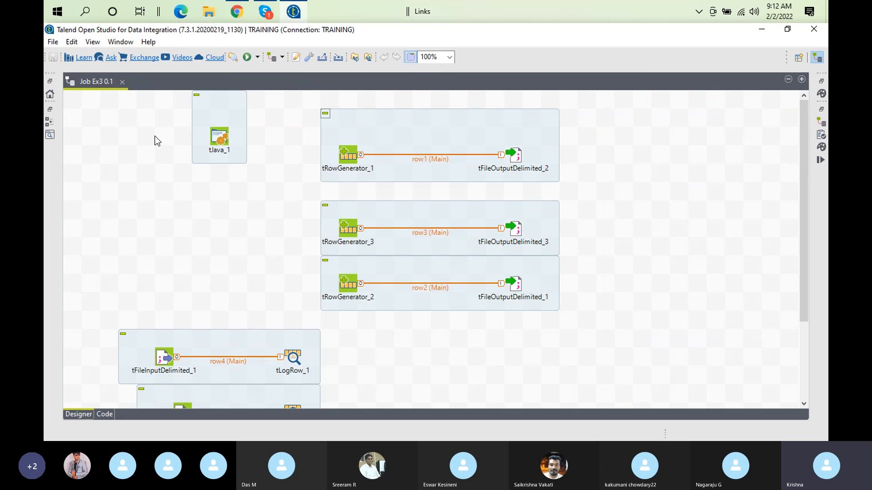
double_click(88, 81)
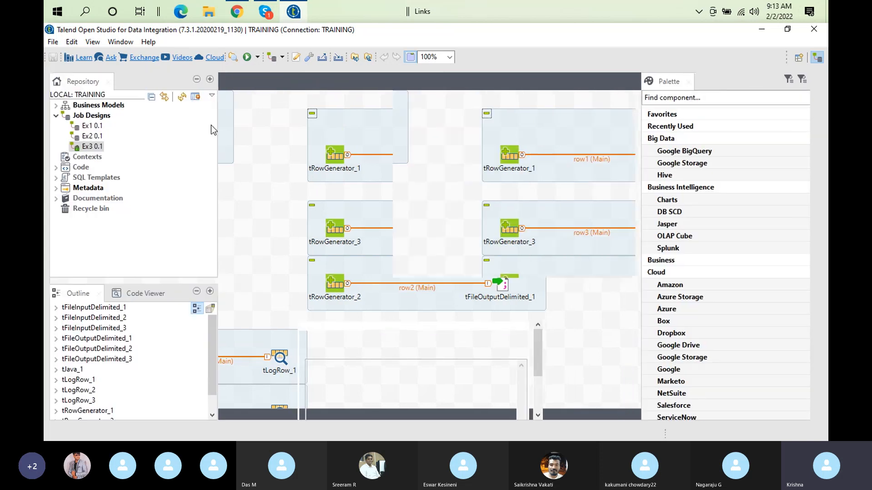
left_click(652, 99)
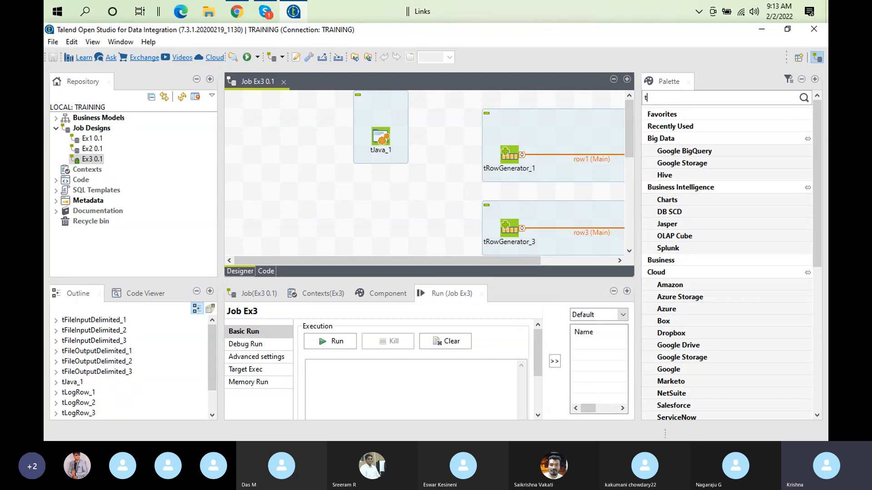
type("texcel")
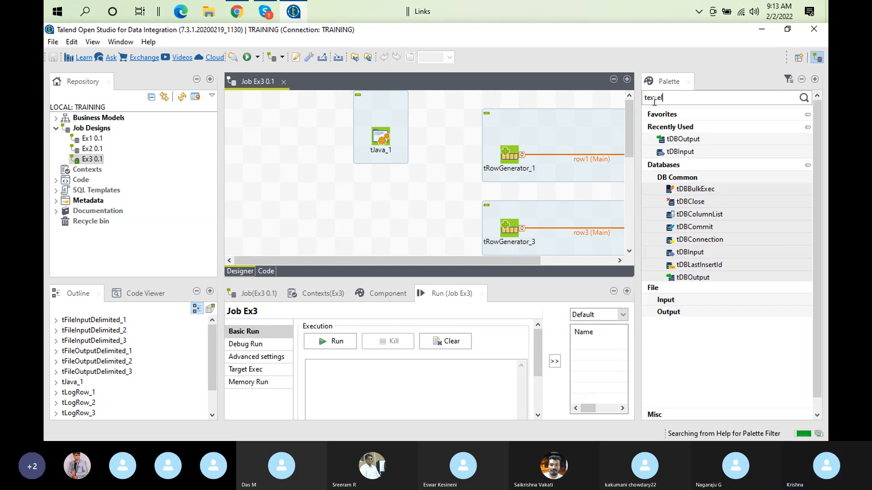
left_click(684, 177)
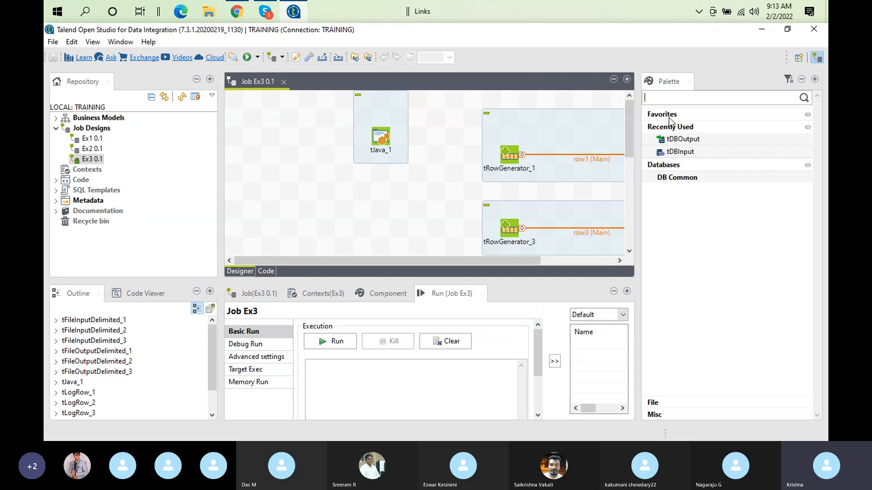
left_click(803, 101)
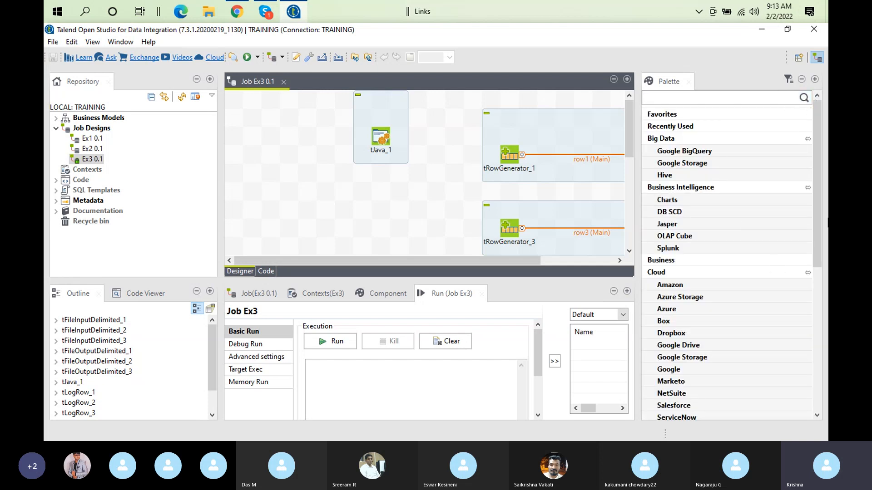
Add a tFileOutputExcel component from the File output components to an empty area of the Ex3 design
left_click_drag(817, 200, 797, 345)
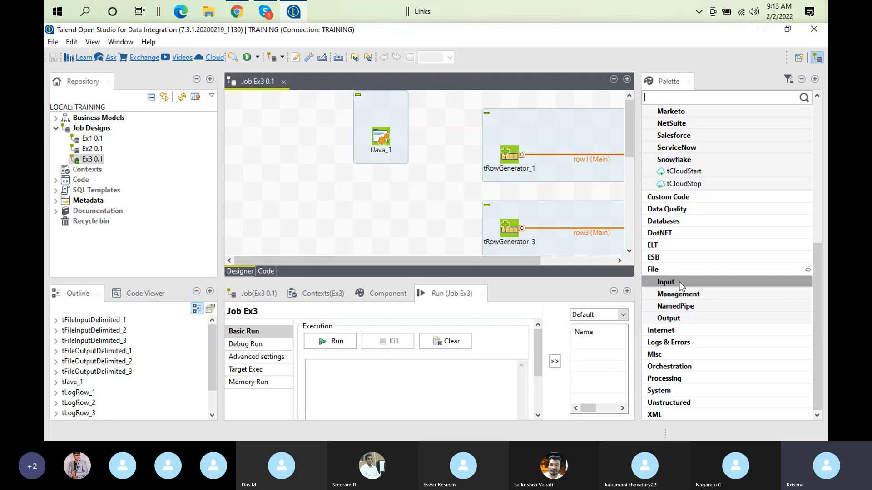
left_click(675, 318)
left_click_drag(817, 262, 819, 322)
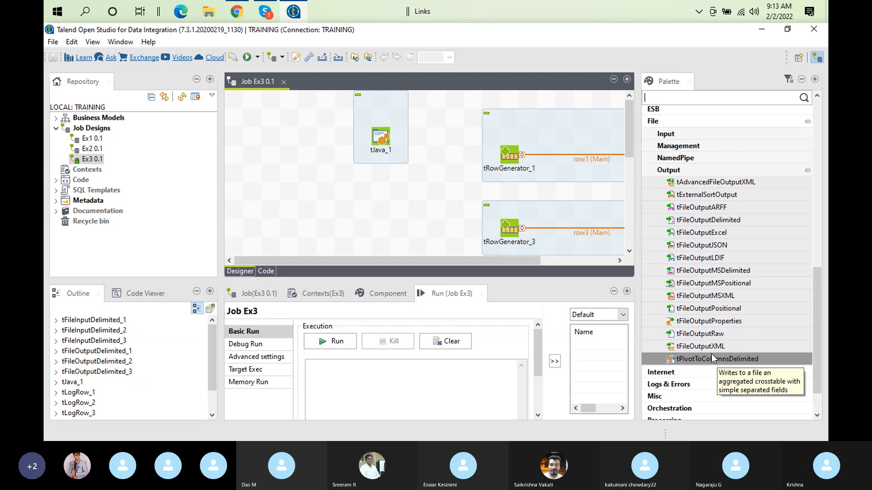
left_click_drag(700, 229, 354, 223)
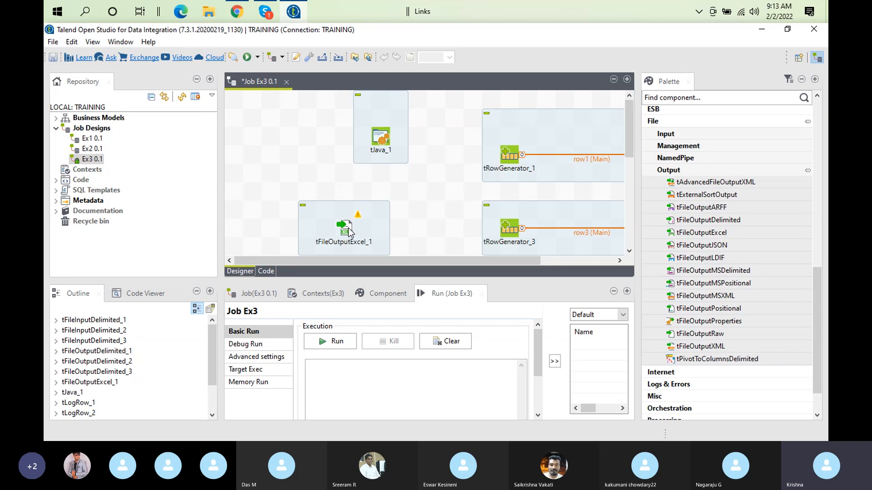
Examine the basic settings of the tFileOutputExcel component in an enlarged view
left_click(349, 232)
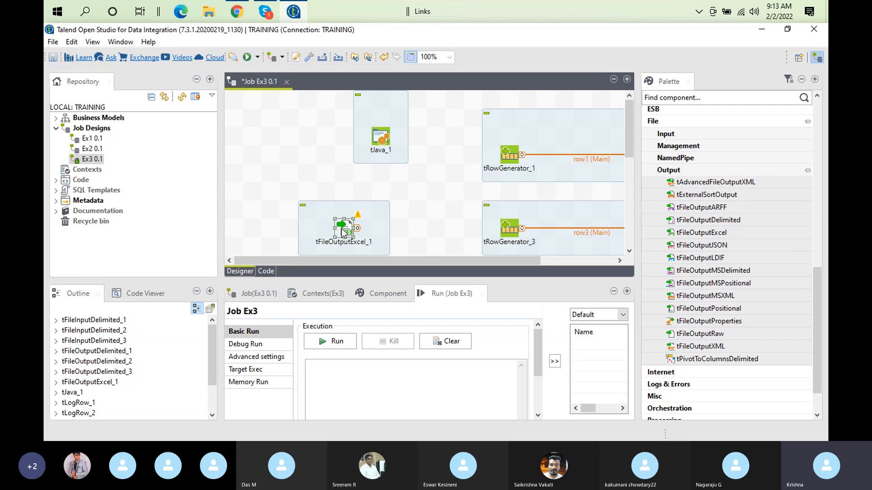
double_click(363, 248)
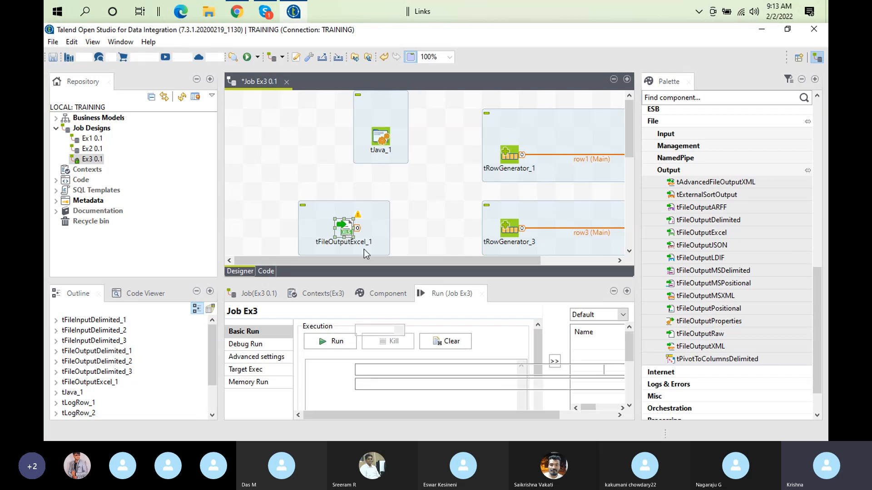
double_click(389, 294)
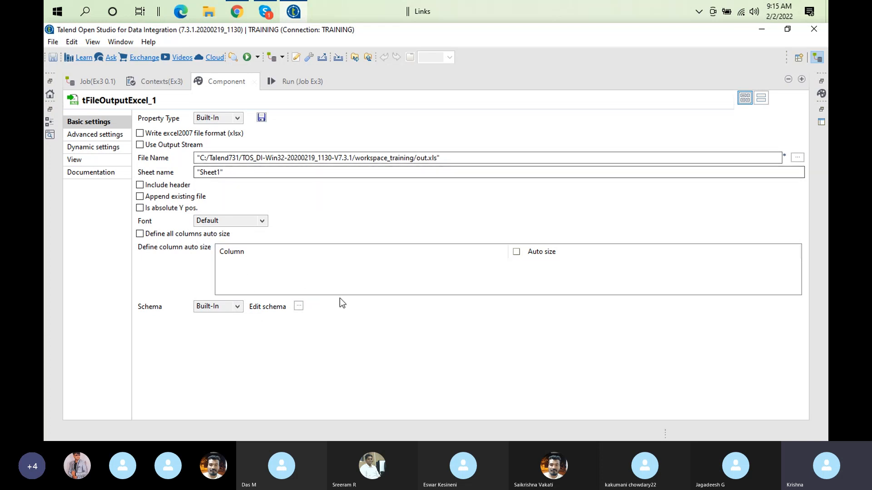
Inspect the advanced settings of the tFileOutputExcel component, trying the Advanced separator (for numbers) option and turning it back off
left_click(114, 136)
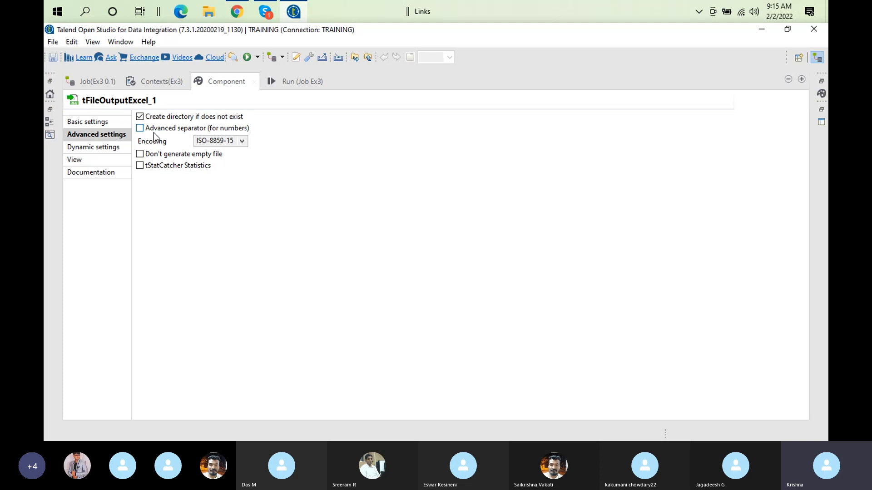
left_click(143, 130)
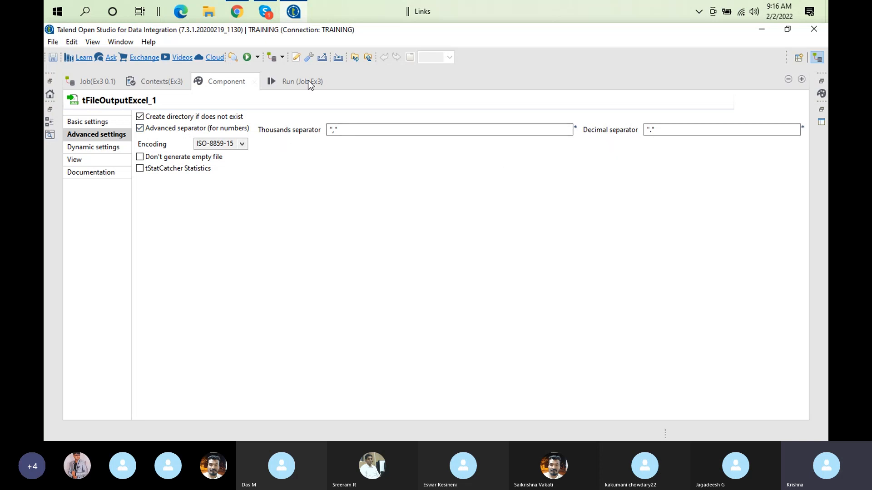
left_click(139, 129)
left_click(109, 124)
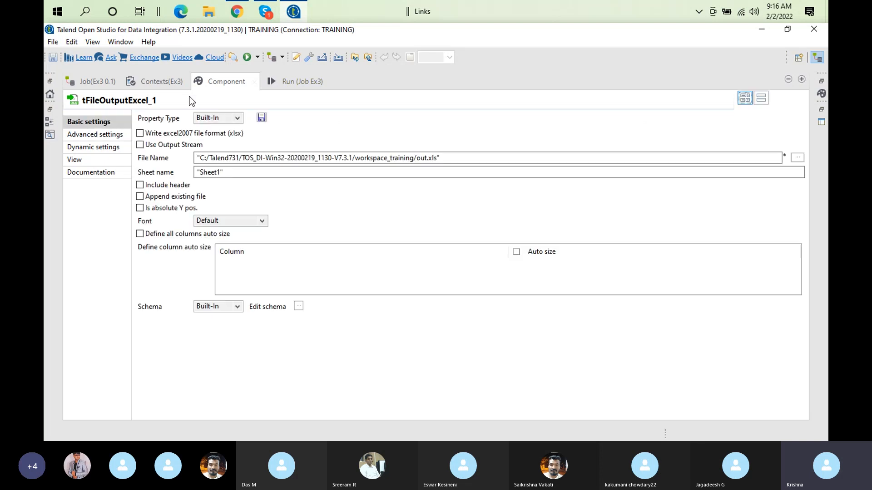
double_click(238, 82)
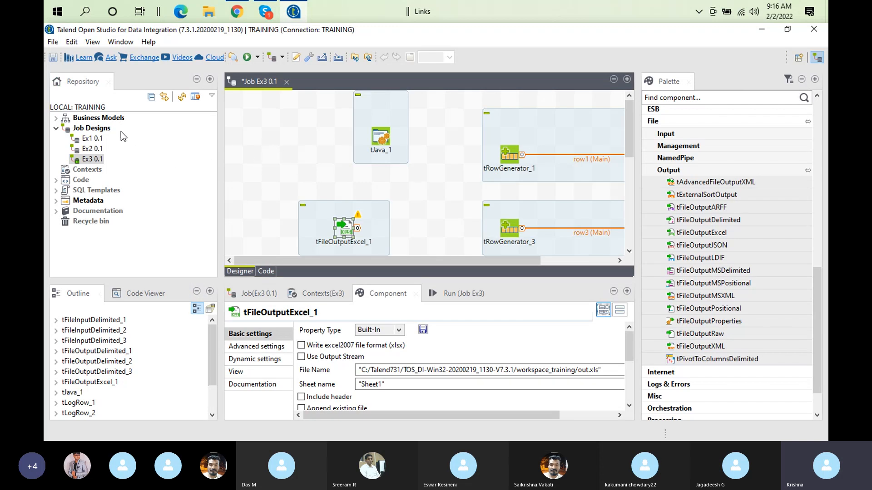
Create a new job named Ex4 under Job Designs
right_click(105, 133)
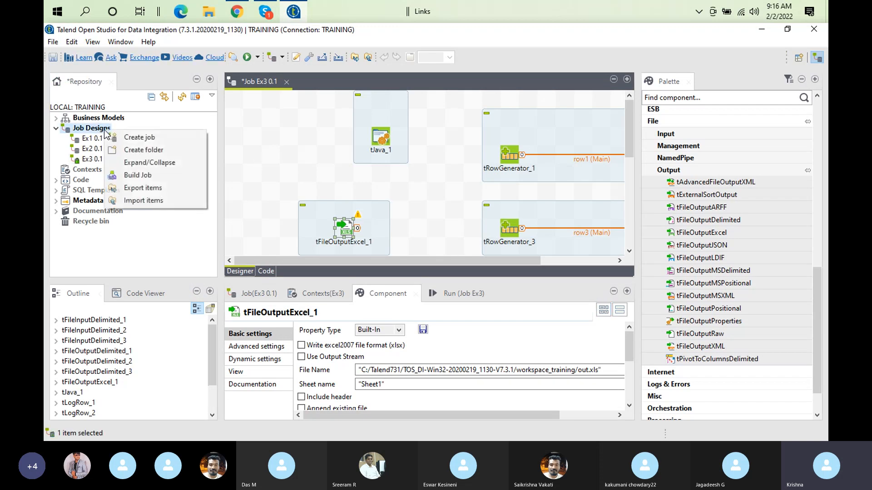
left_click(156, 136)
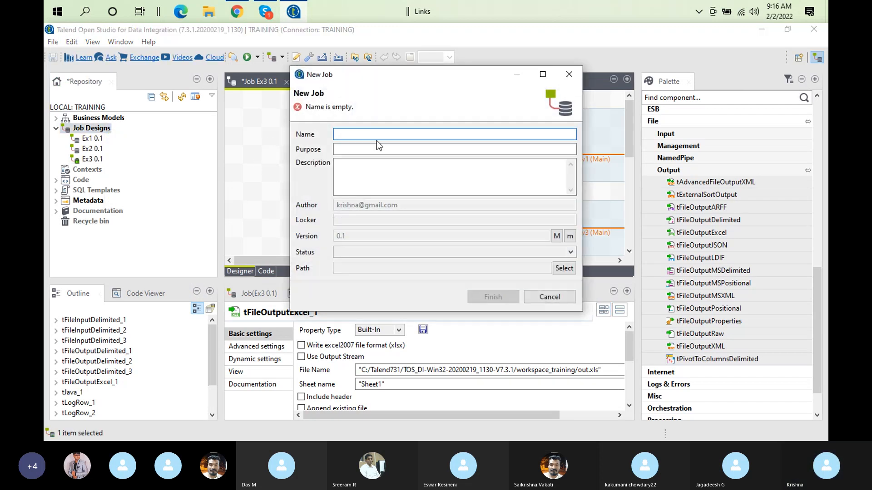
type("Ex4")
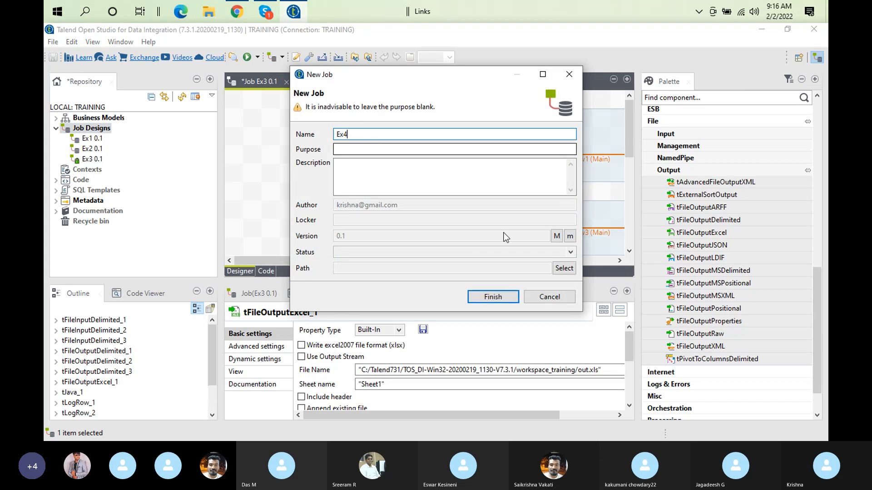
left_click(475, 296)
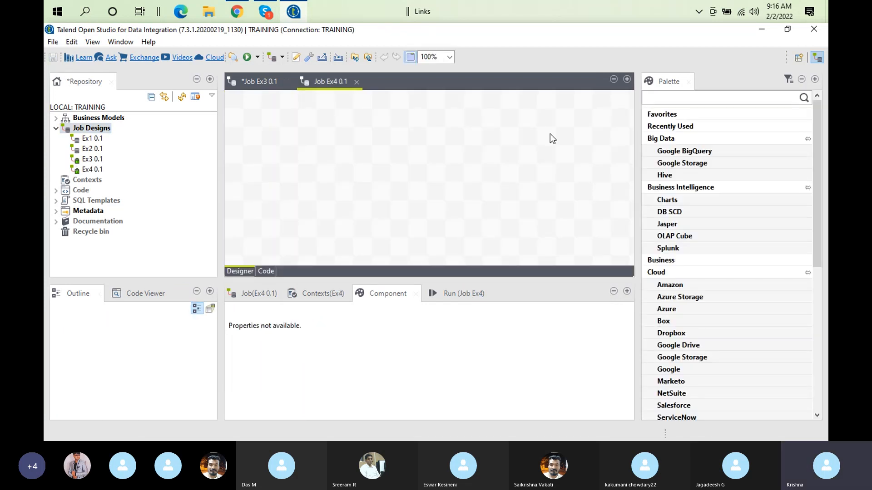
Copy tRowGenerator_1 from the Ex3 job into the Ex4 job and check the copied generator's columns
left_click(253, 82)
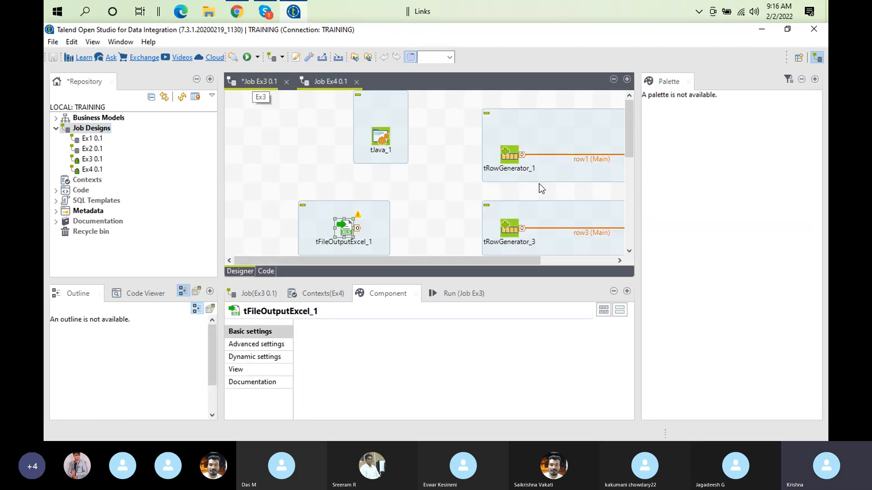
left_click(508, 157)
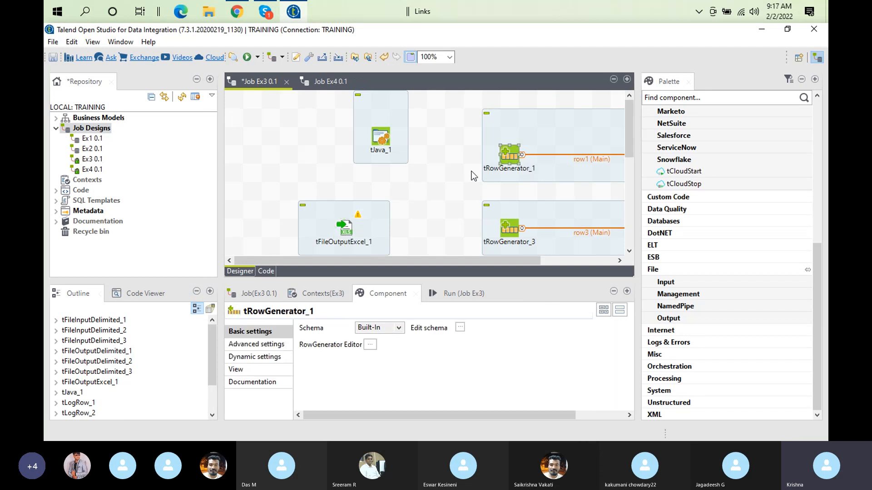
left_click(323, 79)
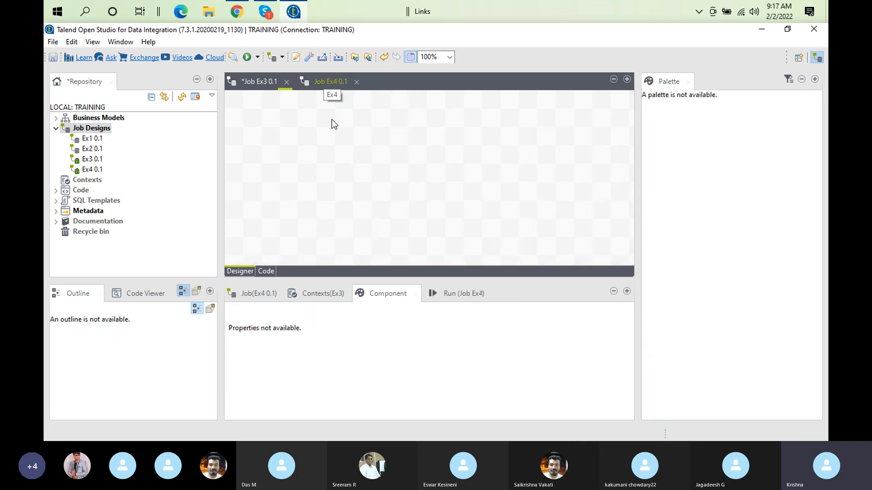
right_click(336, 147)
left_click(363, 195)
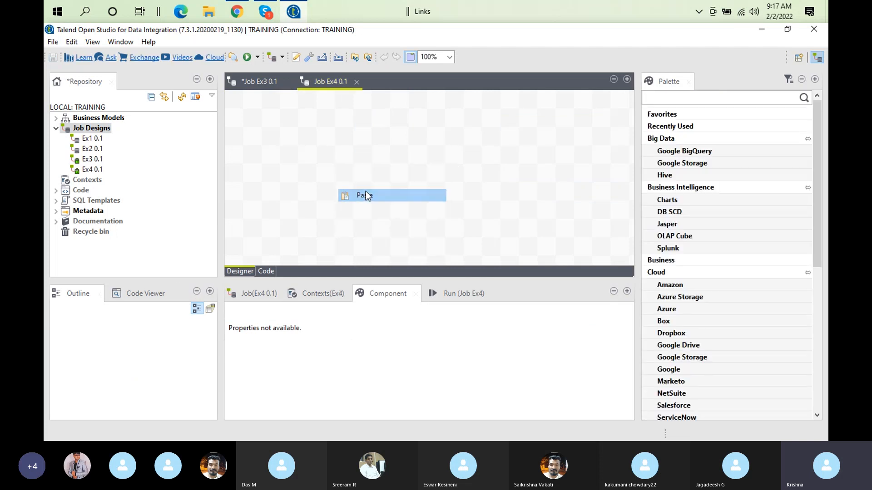
double_click(342, 156)
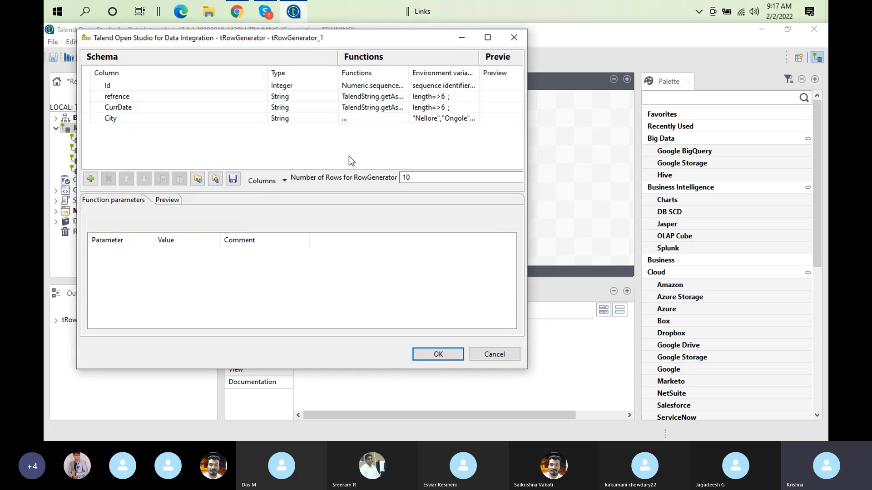
left_click(439, 359)
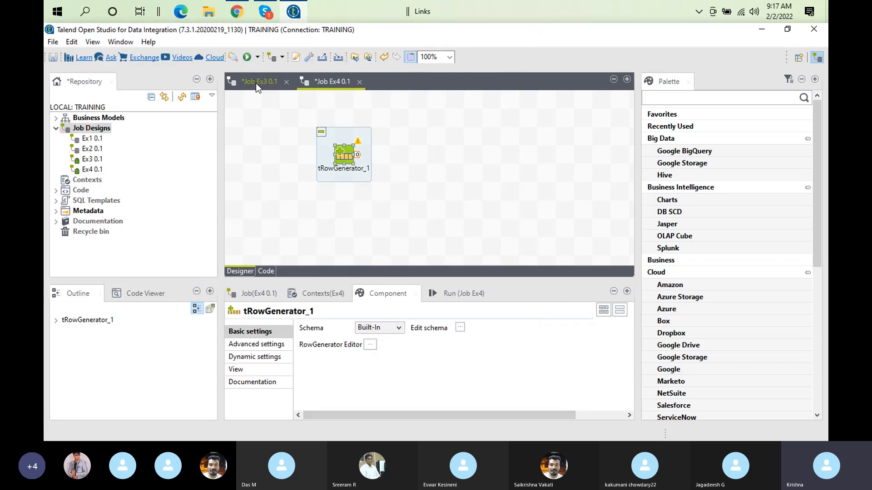
Add a tFileOutputExcel component beside tRowGenerator_1 in the Ex4 job
left_click(256, 83)
left_click(351, 227)
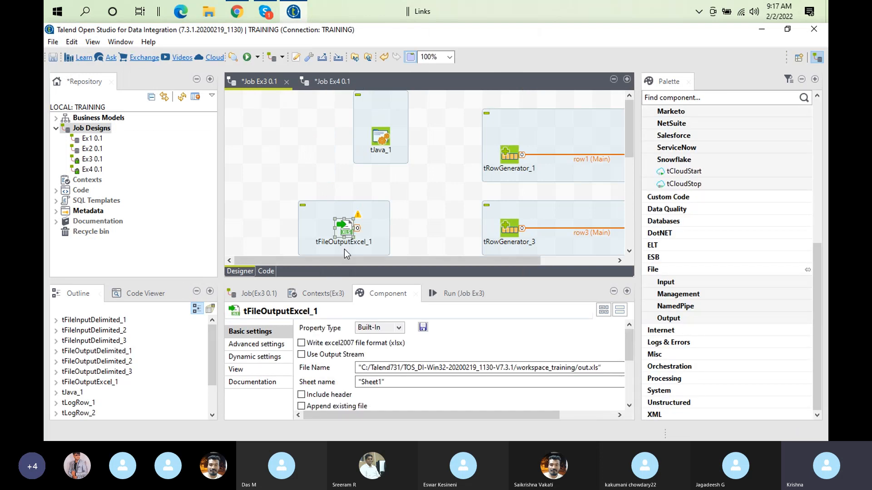
left_click(337, 81)
left_click(400, 166)
type("t")
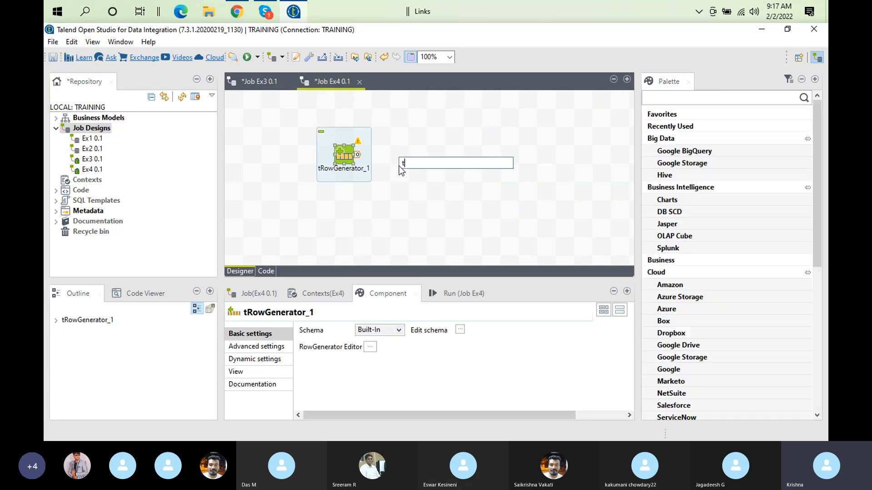
type("Fi")
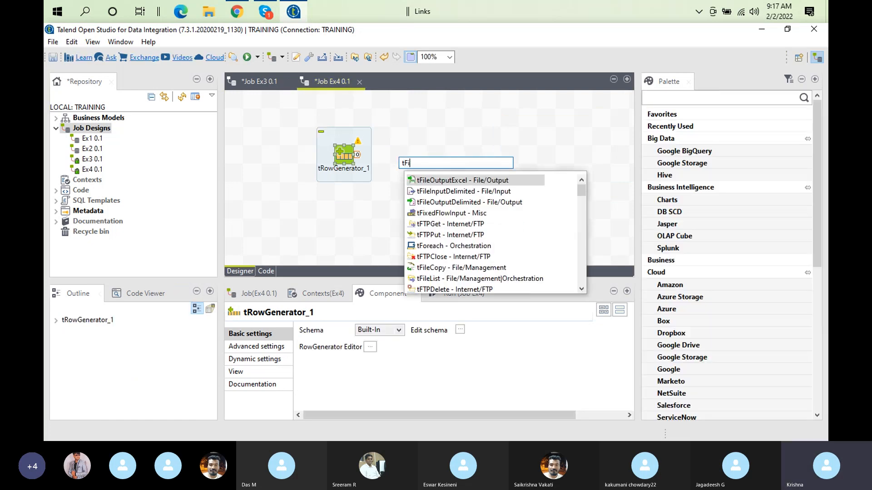
type("le")
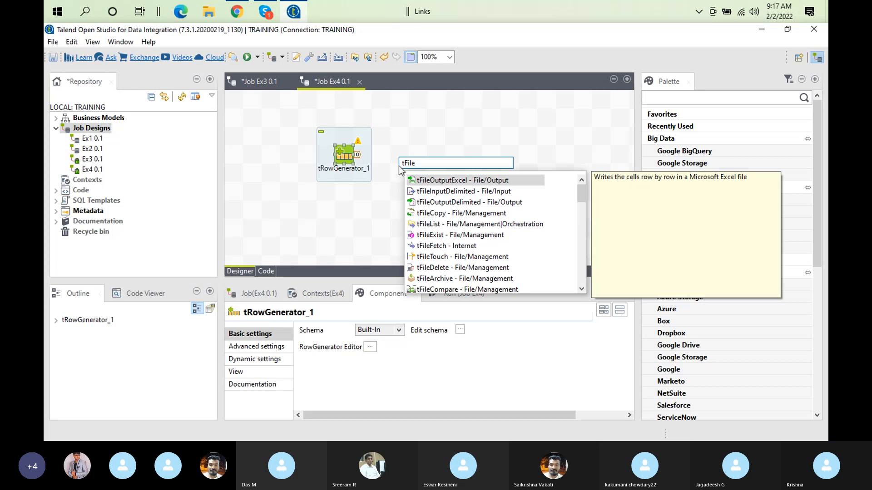